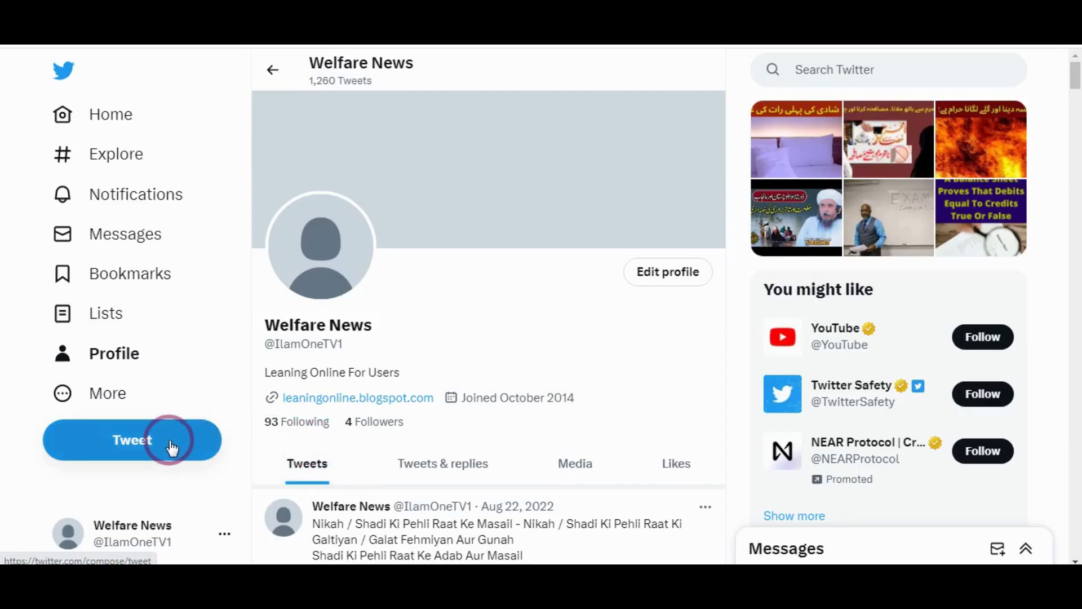
Post a new tweet with the pasted personalcomputer-solution blog post URL
left_click(157, 453)
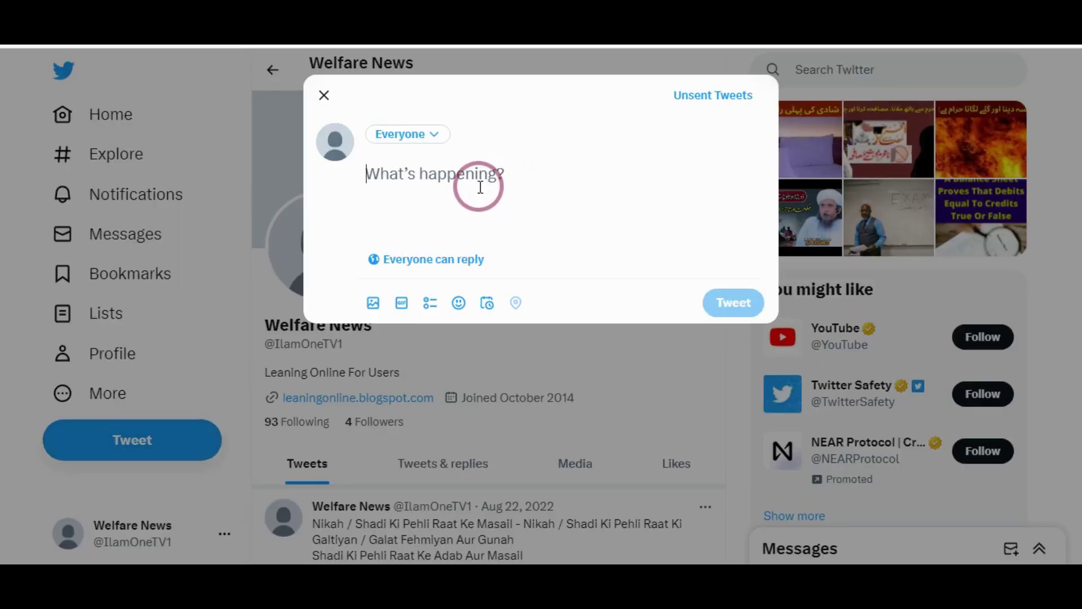
type("https://personalcomputer-solution.blogspot.com/2022/11/blog-post_2117.html")
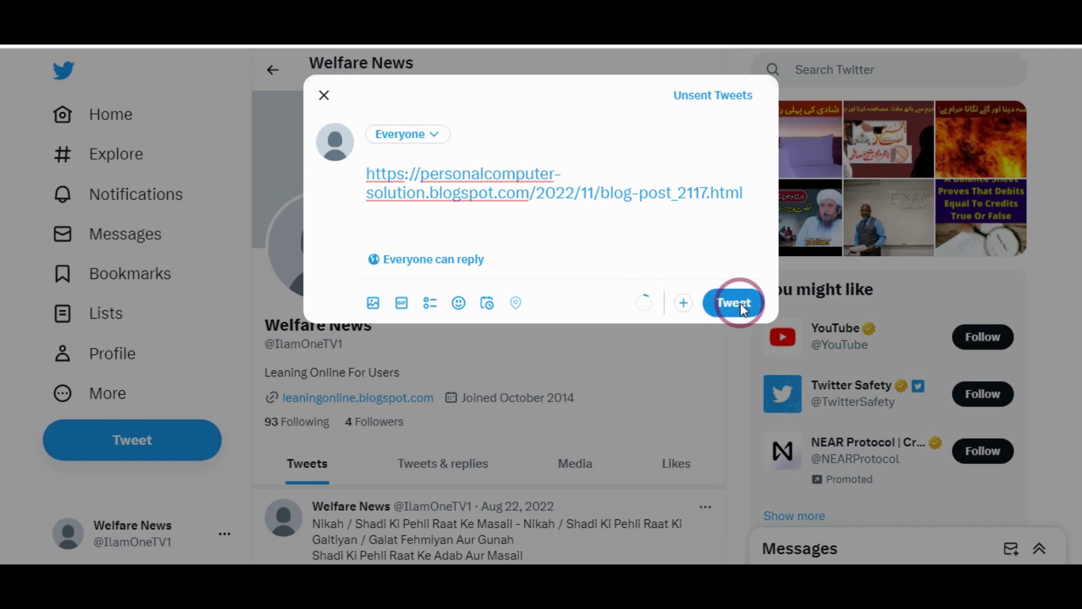
left_click(740, 303)
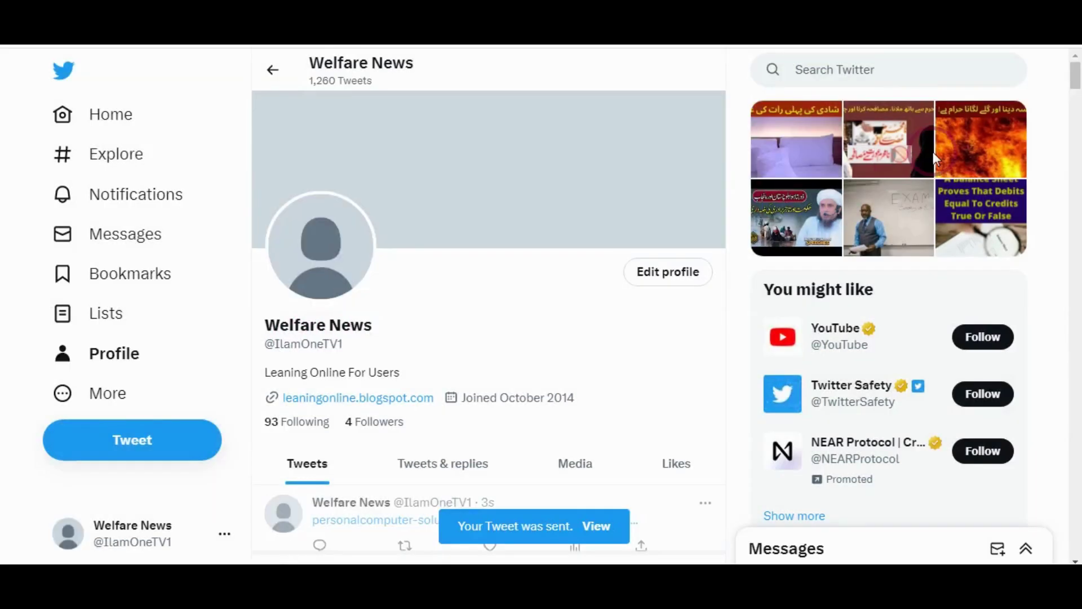
scroll(476, 338, "down", 3)
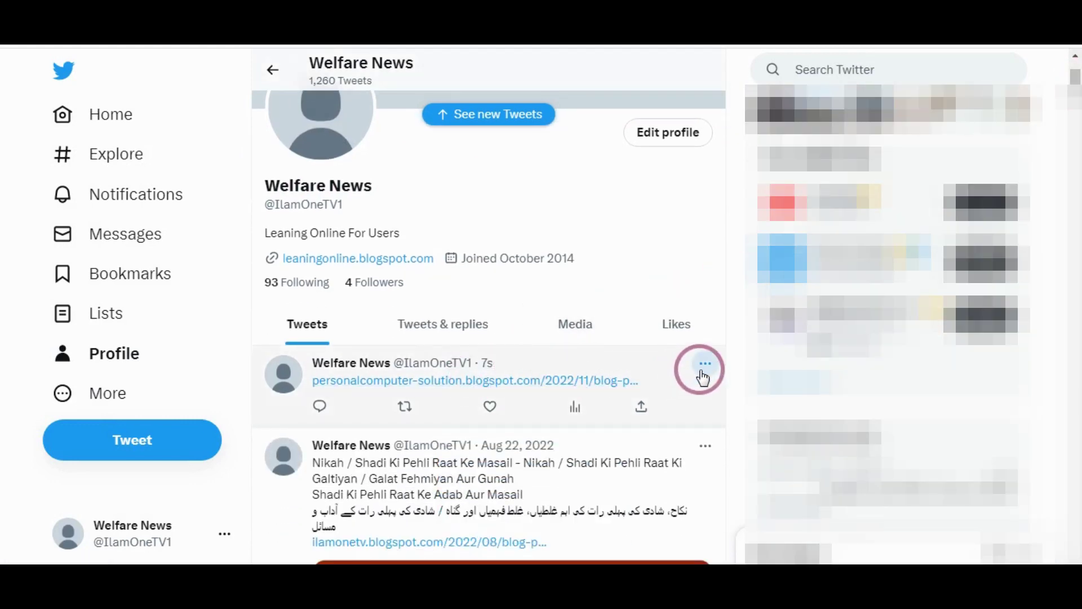
Delete the new blog-link tweet and confirm the deletion
left_click(546, 375)
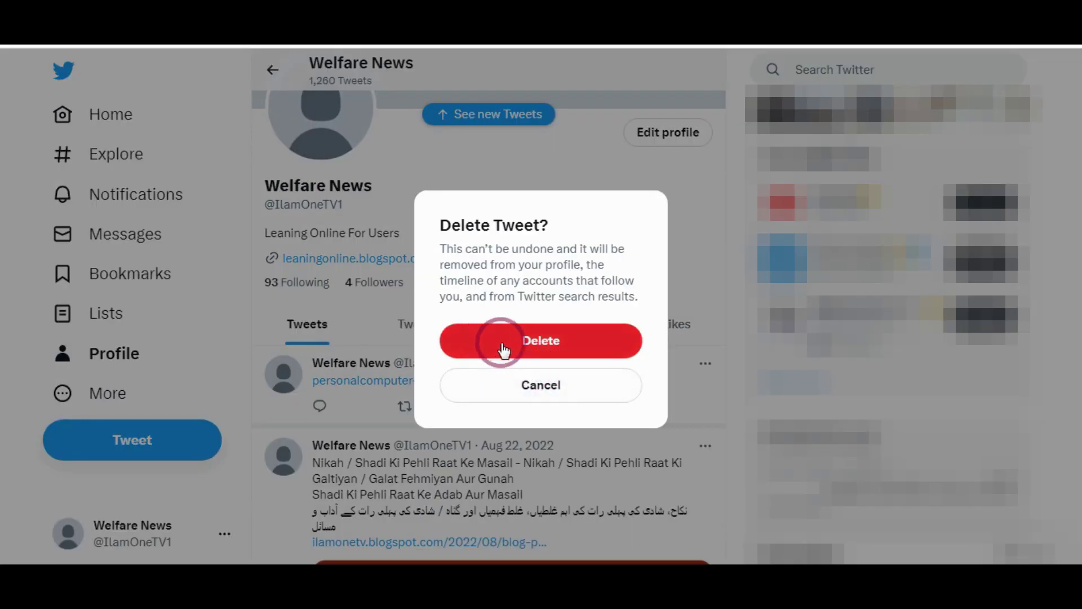
left_click(549, 356)
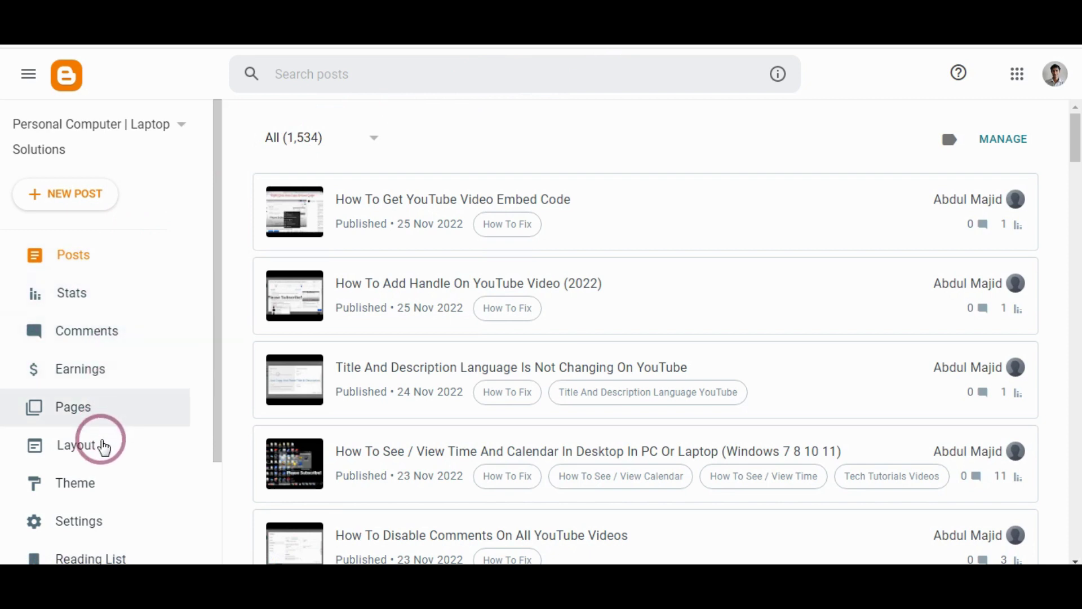
Open Edit HTML from the Customise options on Blogger's Theme page
left_click(95, 501)
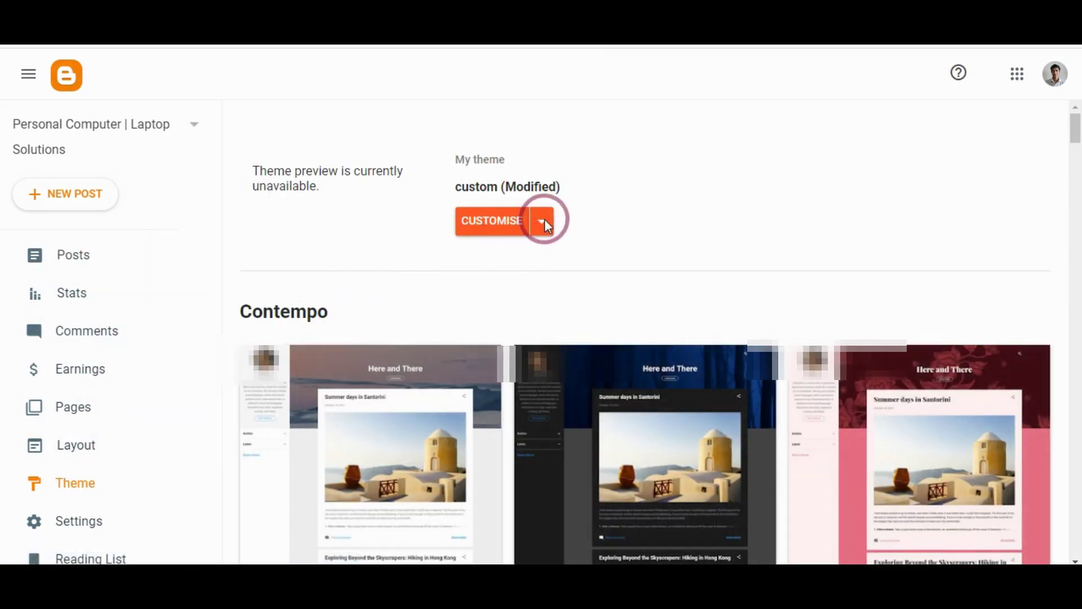
left_click(543, 221)
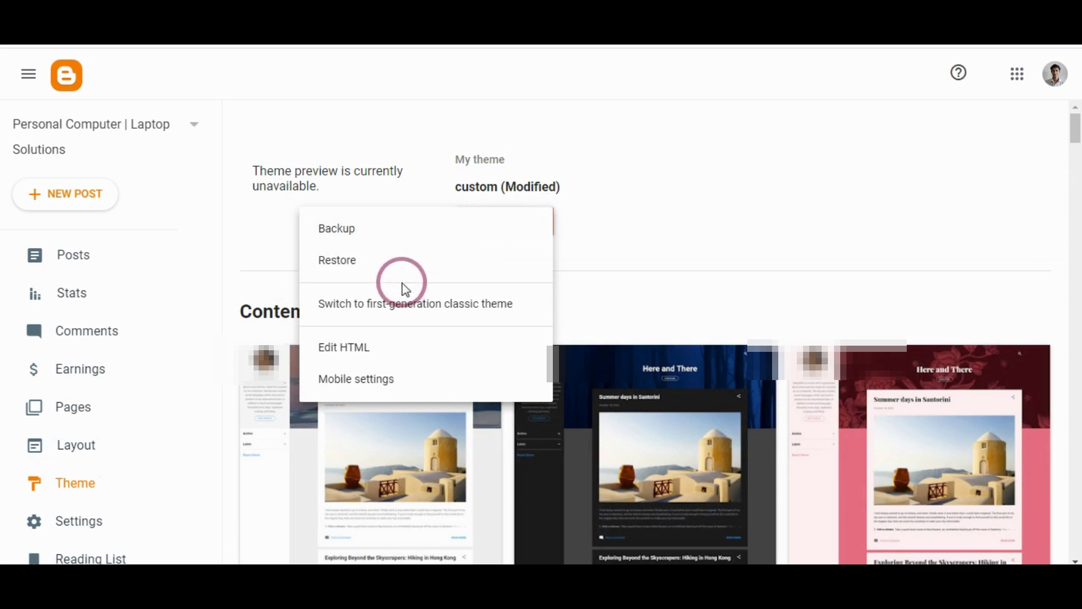
left_click(414, 348)
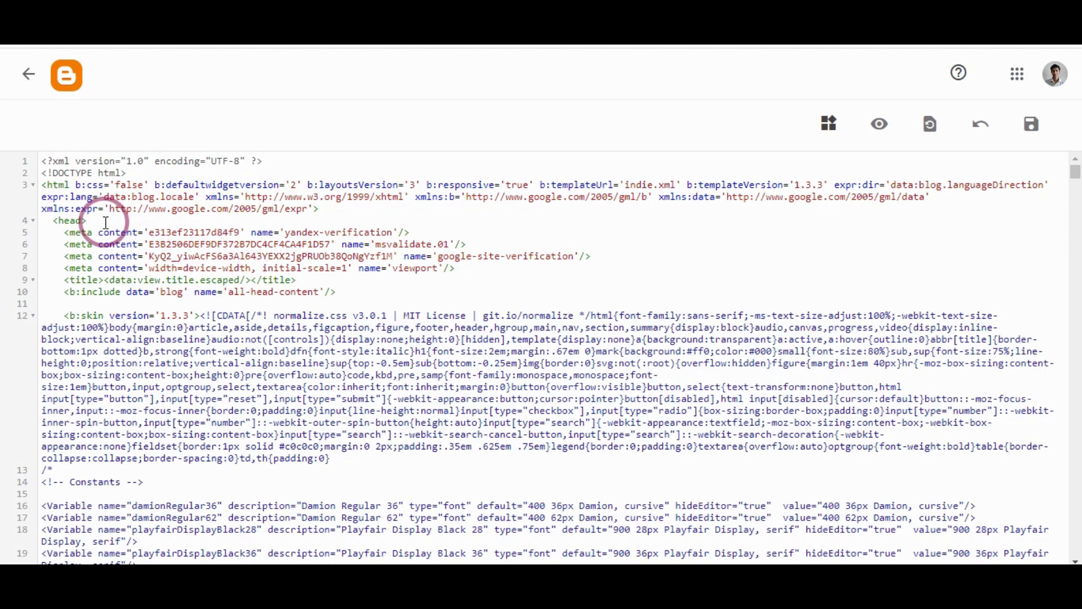
Add a blank line after <head>, then select Notepad's 'summary card with large image' block
key("Return")
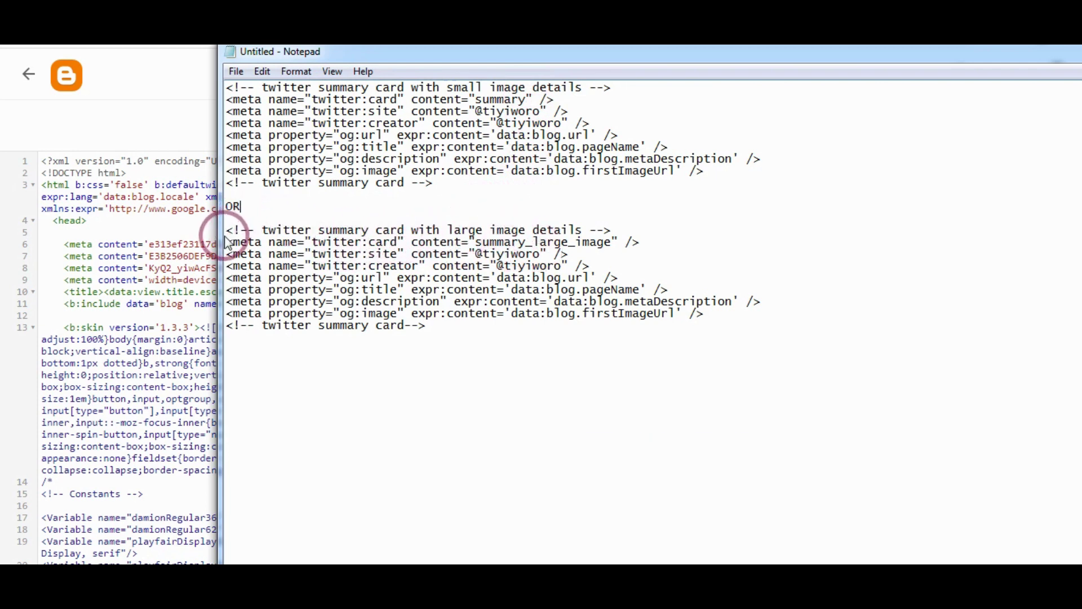
mouse_move(227, 230)
left_mouse_down()
mouse_move(346, 275)
mouse_move(432, 327)
left_mouse_up()
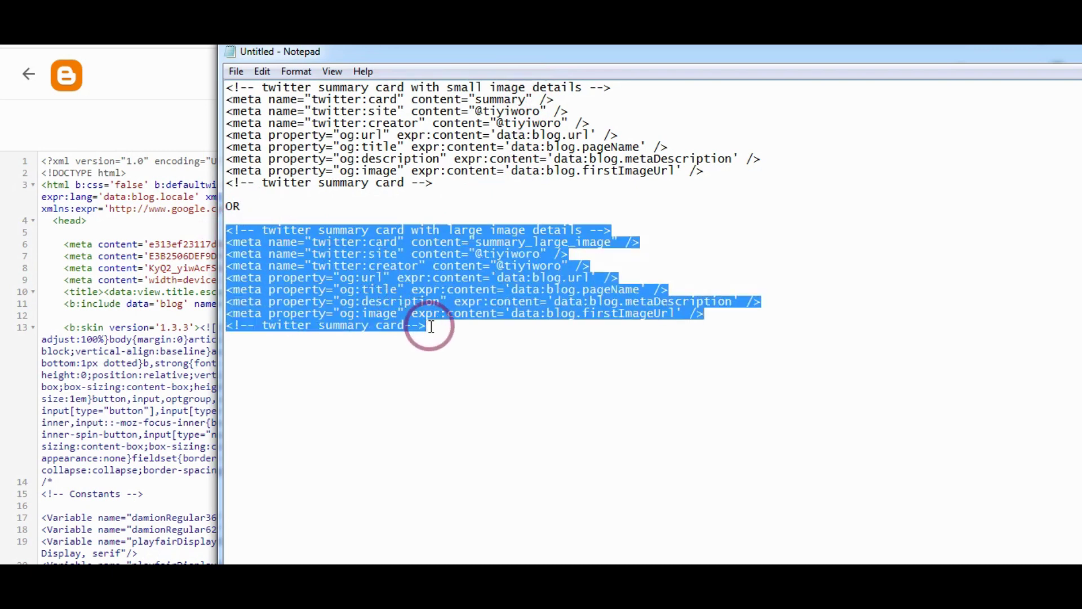
left_click(70, 225)
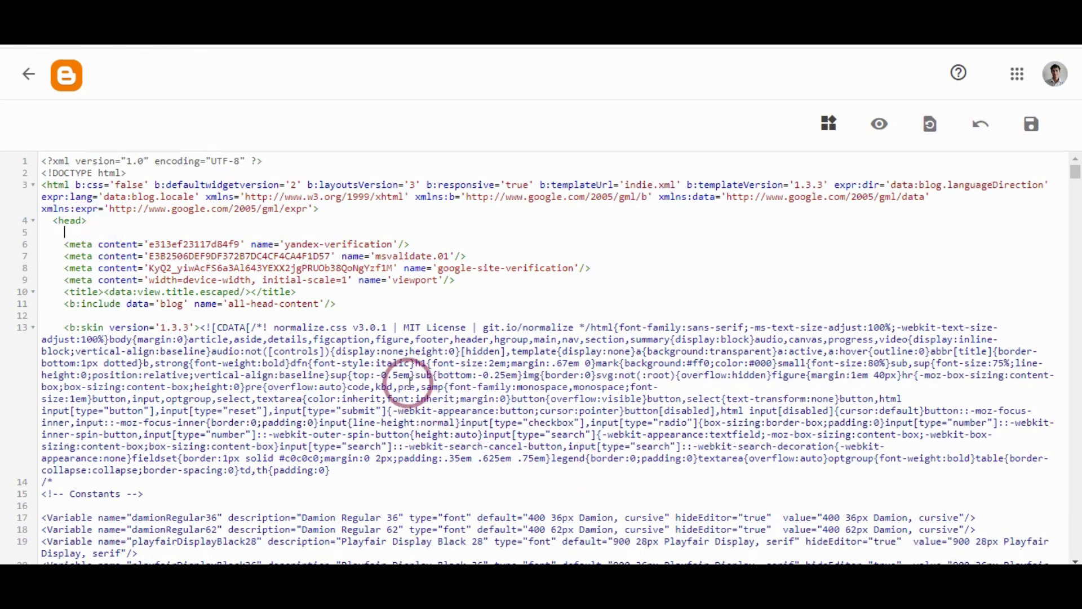
Paste the large-image Twitter card meta tags below <head> and save the theme
type("<!-- twitter summary card with large image details --> <meta name=\"twitter:card\" content=\"summary_large_image\" /> <meta name=\"twitter:site\" content=\"@tiyiworo\" /> <meta name=\"twitter:creator\" content=\"@tiyiworo\" /> <meta property=\"og:url\" expr:content='data:blog.url' /> <meta property=\"og:title\" expr:content='data:blog.pageName' /> <meta property=\"og:description\" expr:content='data:blog.metaDescription' /> <meta property=\"og:image\" expr:content='data:blog.firstImageUrl' /> <!-- twitter summary card-->")
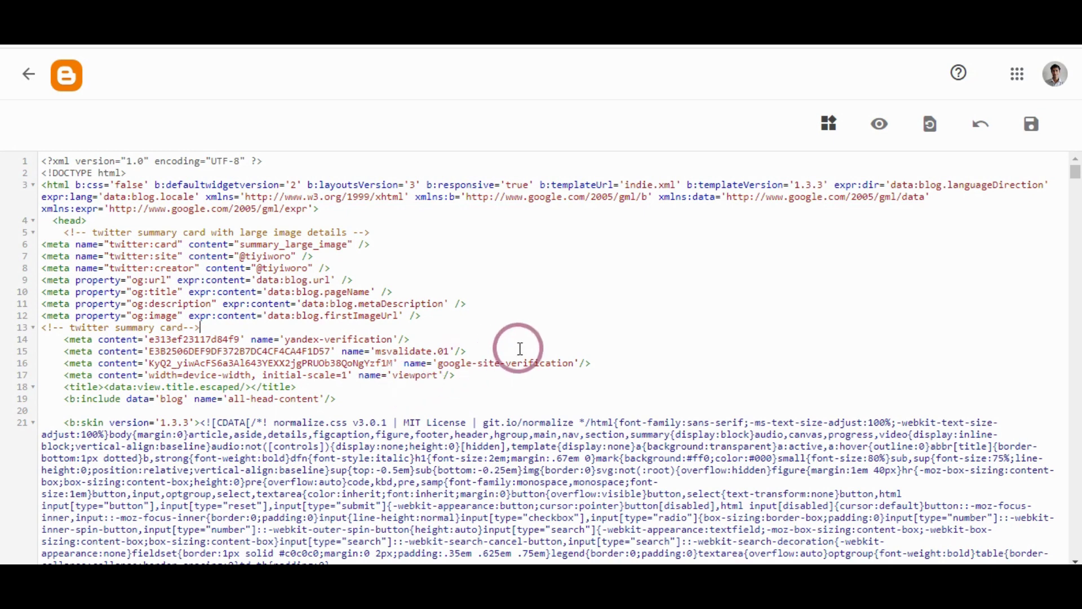
left_click(1025, 126)
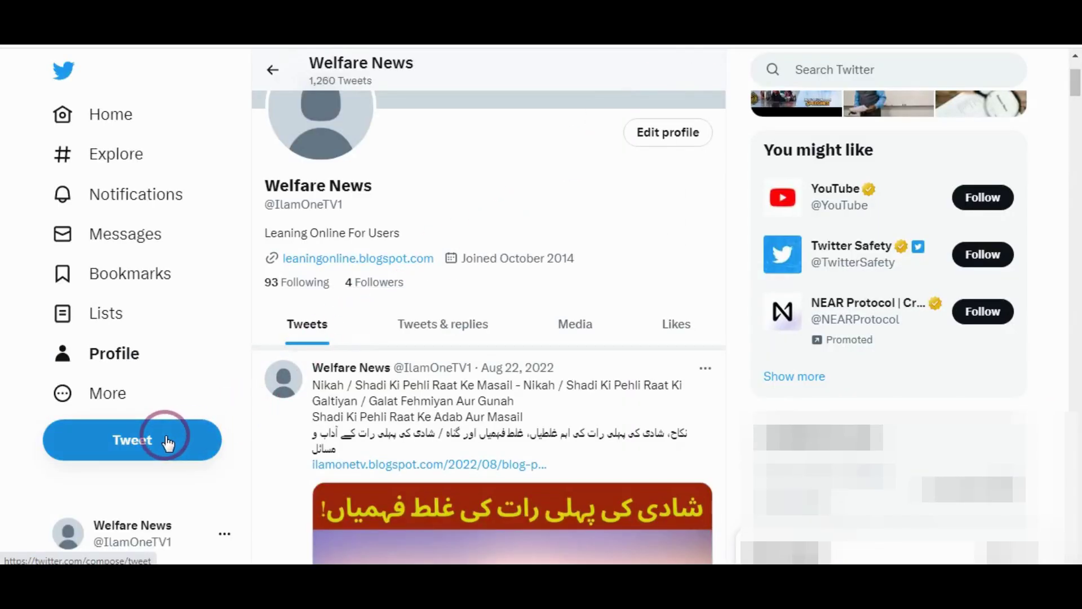
Post a fresh tweet containing the pasted personalcomputer-solution blog post URL
left_click(151, 429)
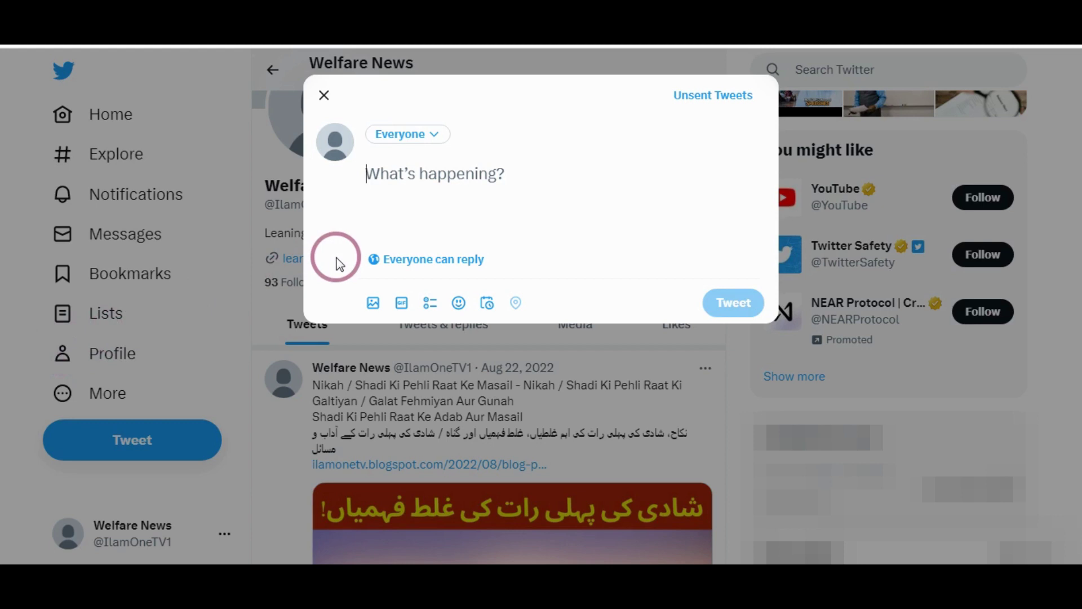
type("https://personalcomputer-solution.blogspot.com/2022/11/blog-post_2117.html")
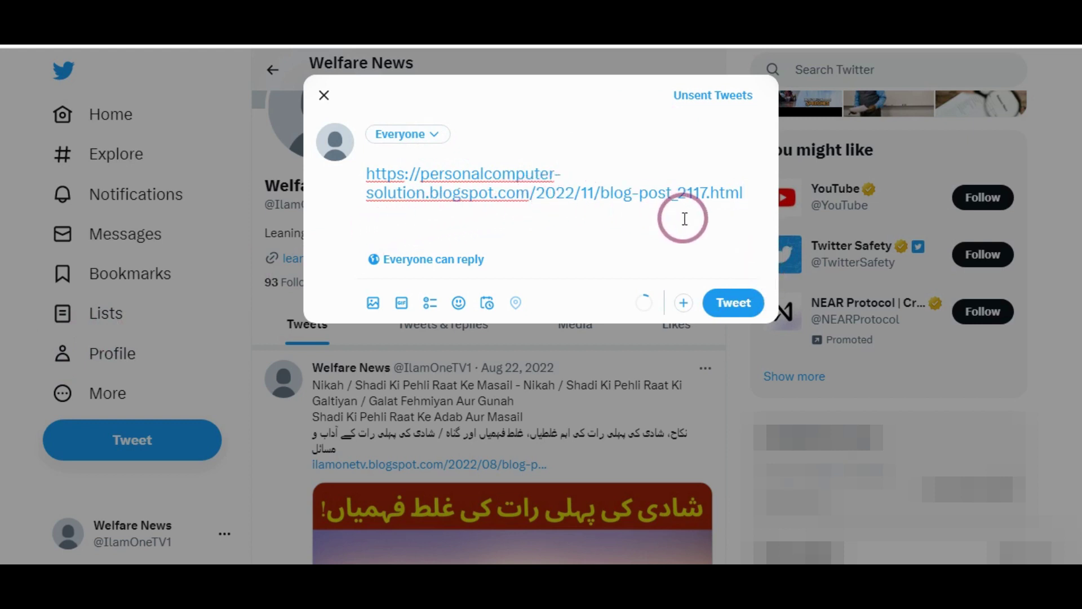
left_click(724, 304)
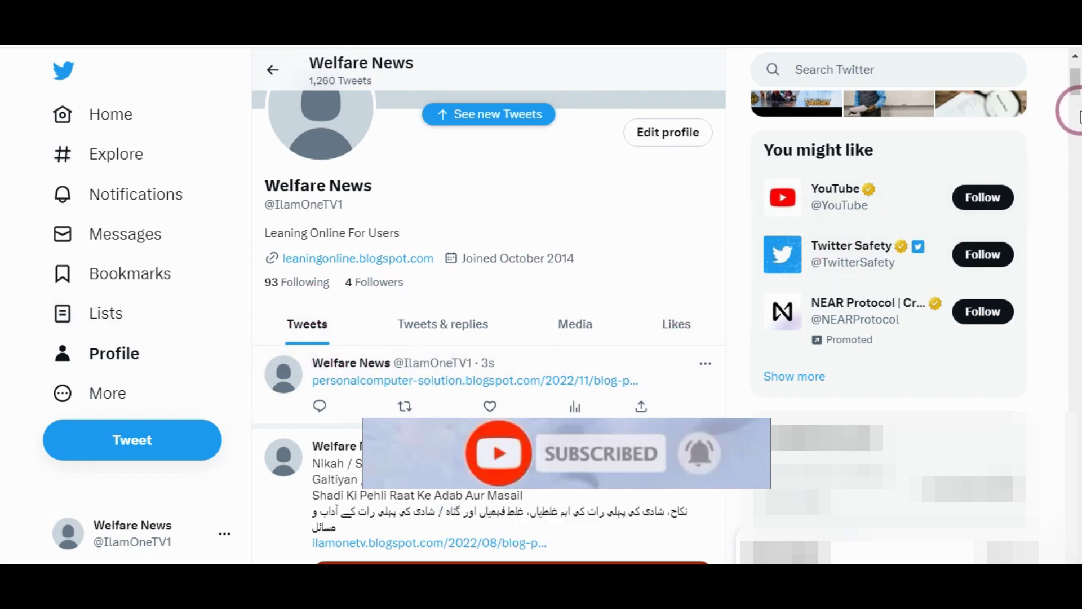
left_click_drag(1076, 110, 1076, 119)
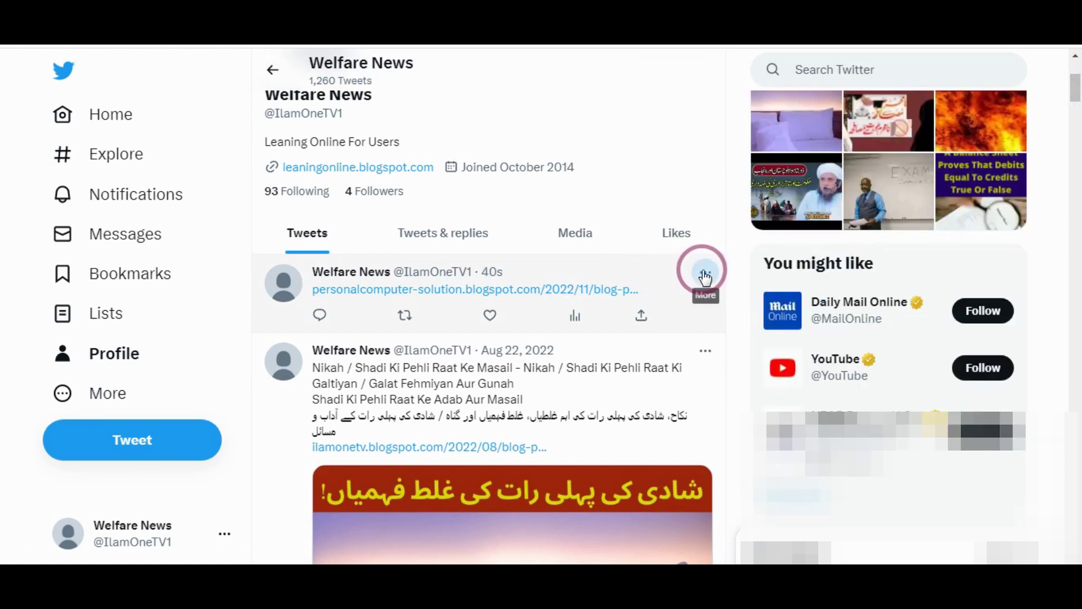
Delete the newest link tweet that lacked an image preview
left_click(705, 275)
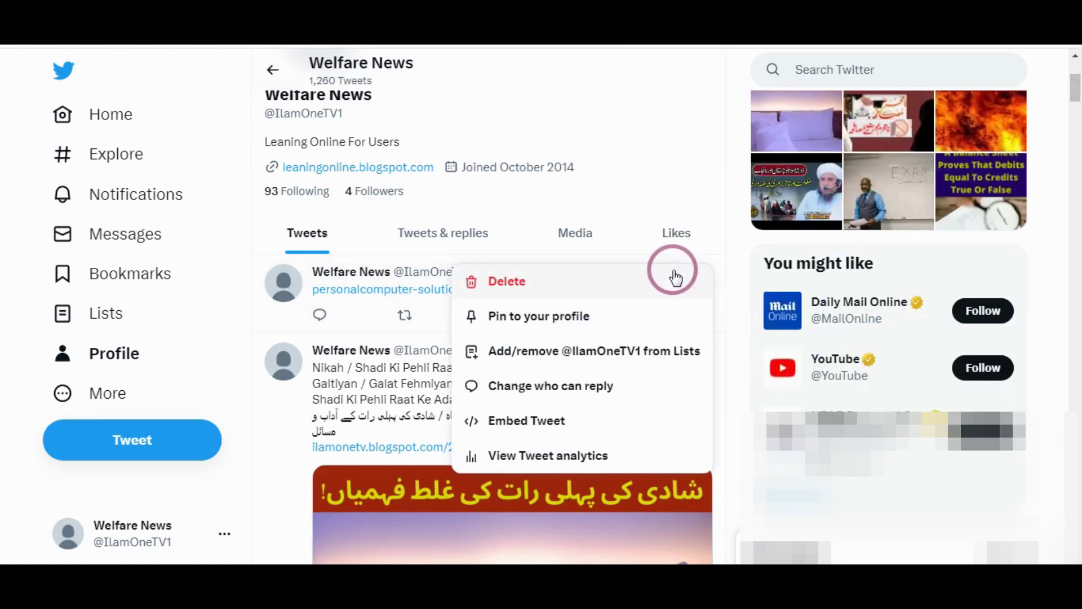
left_click(494, 281)
left_click(505, 341)
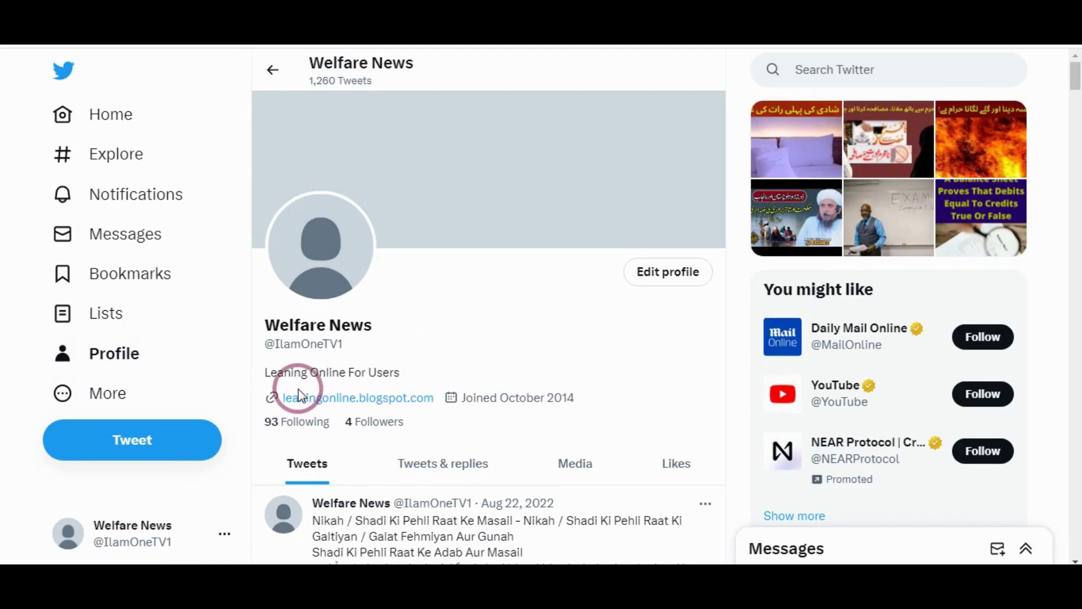
Repost the blog link tweet and check its large 'Hide And Unhide Your Likes' image card
left_click(147, 437)
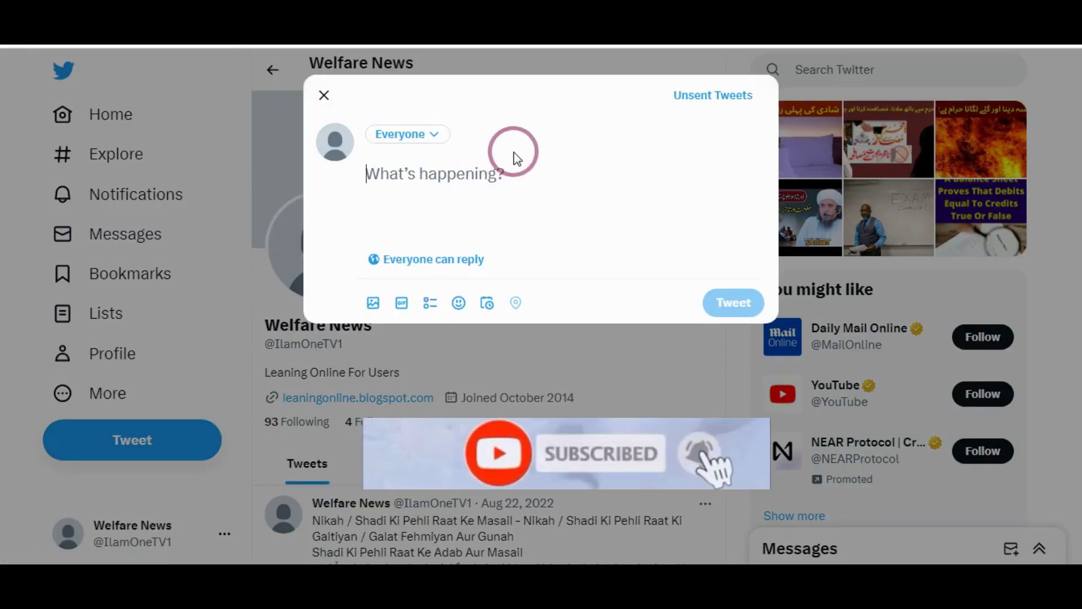
type("https://personalcomputer-solution.blogspot.com/2022/11/blog-post_9224.html")
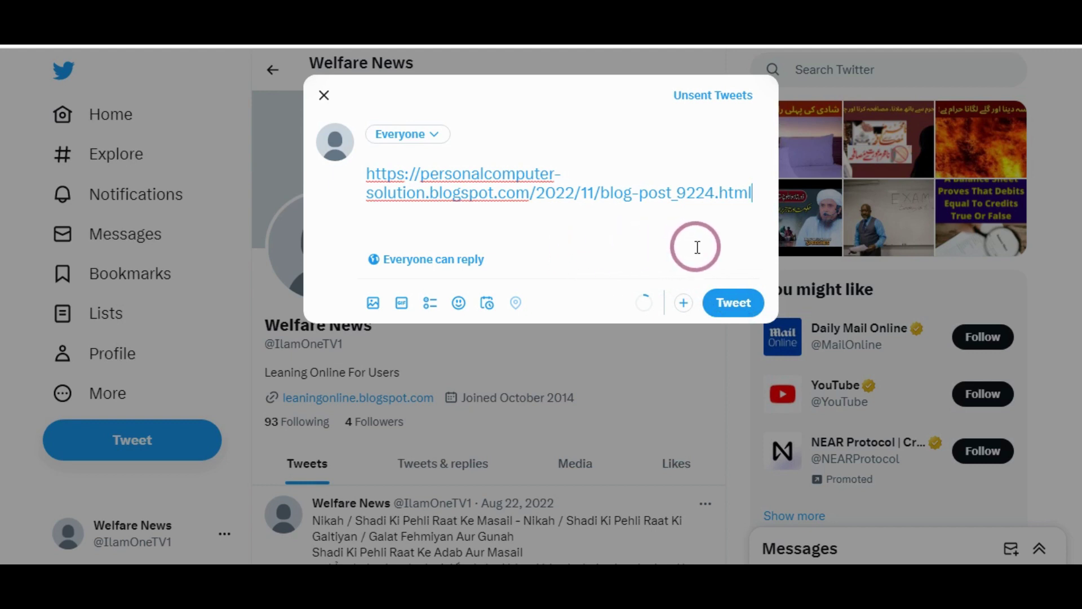
left_click(725, 303)
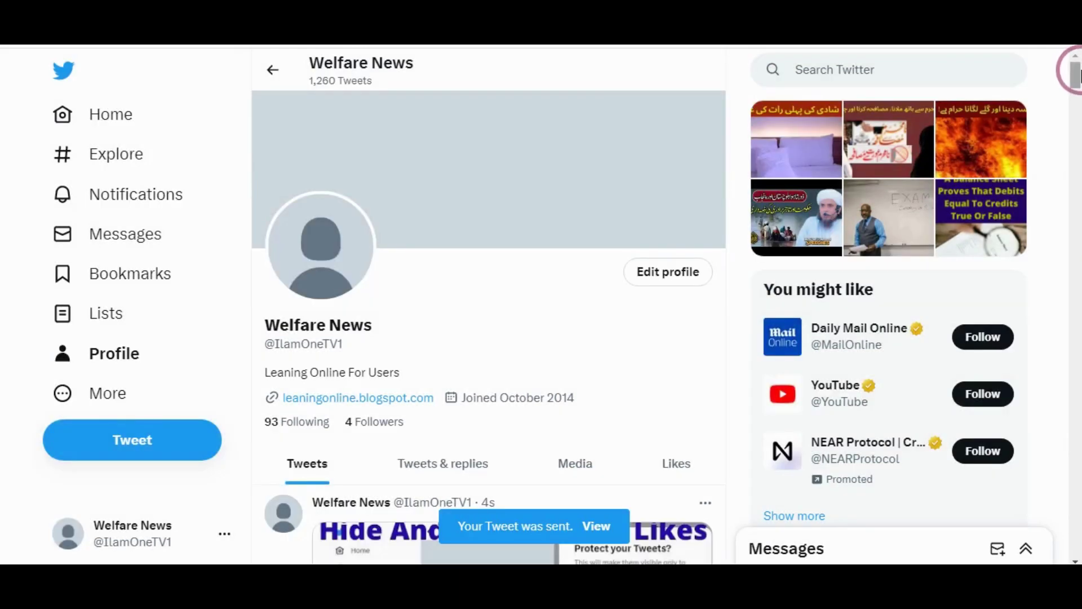
scroll(1073, 70, "down", 5)
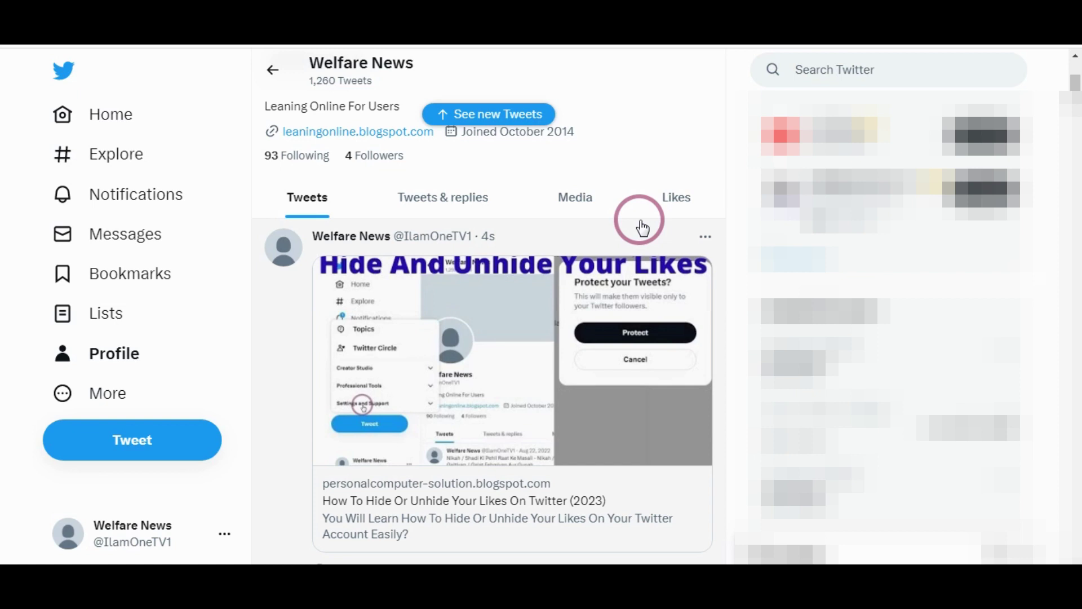
scroll(1063, 72, "up", 5)
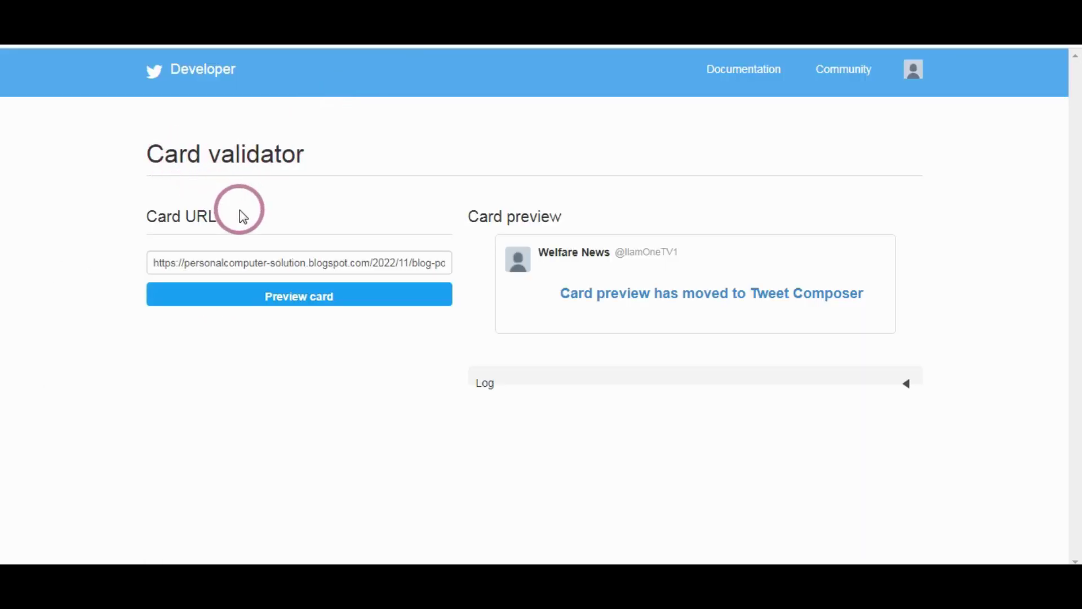
left_click(316, 269)
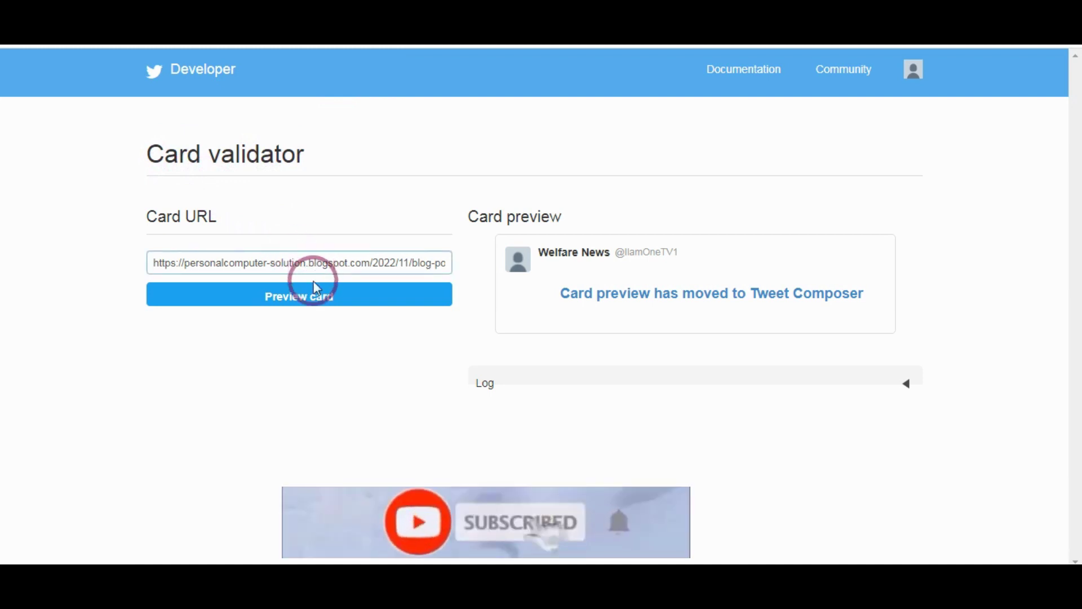
left_click(310, 300)
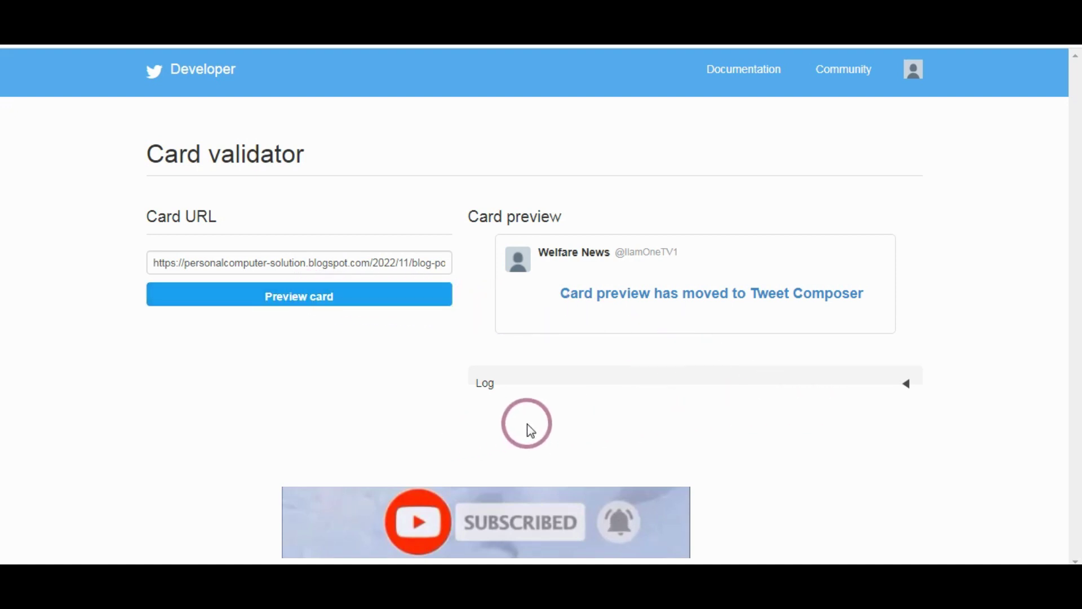
left_click(351, 299)
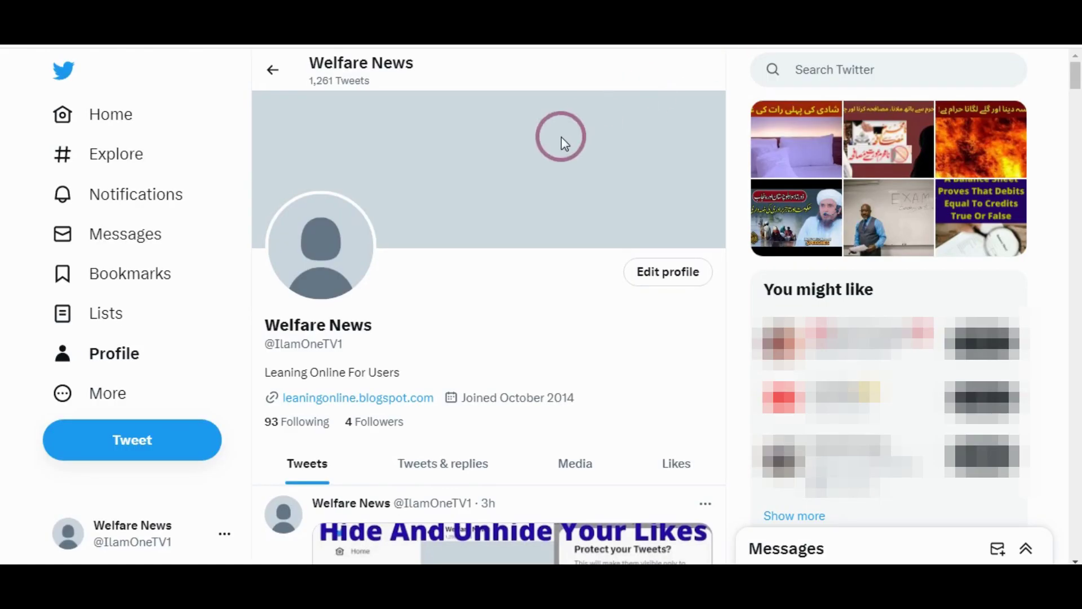
Tweet the second blog post URL showing the 'Change Username Or Handle' image card
left_click(197, 439)
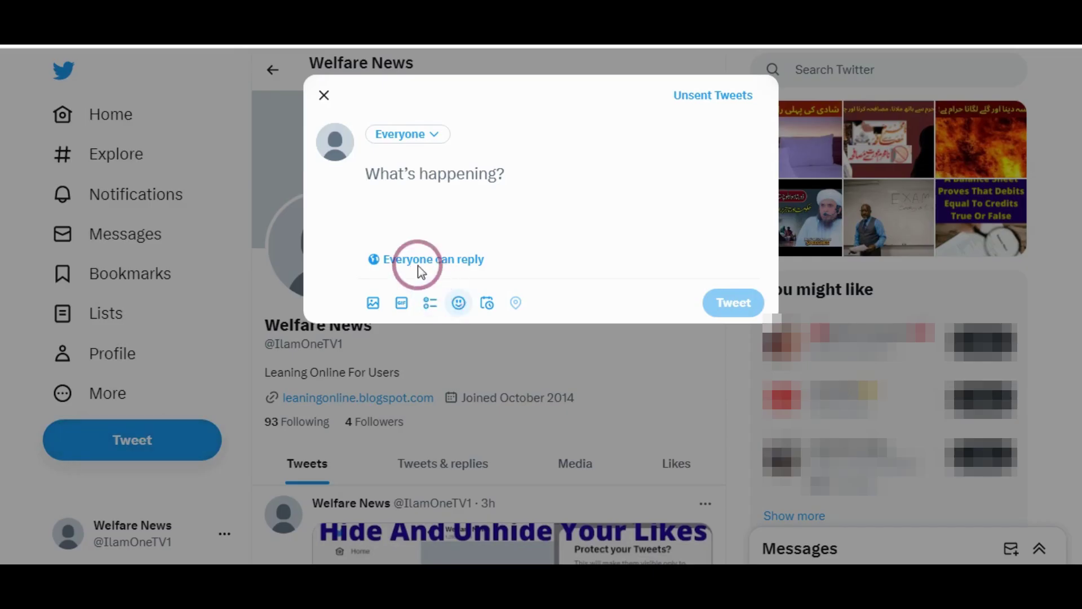
type("https://personalcomputer-solution.blogspot.com/2022/11/blog-post_2117.html")
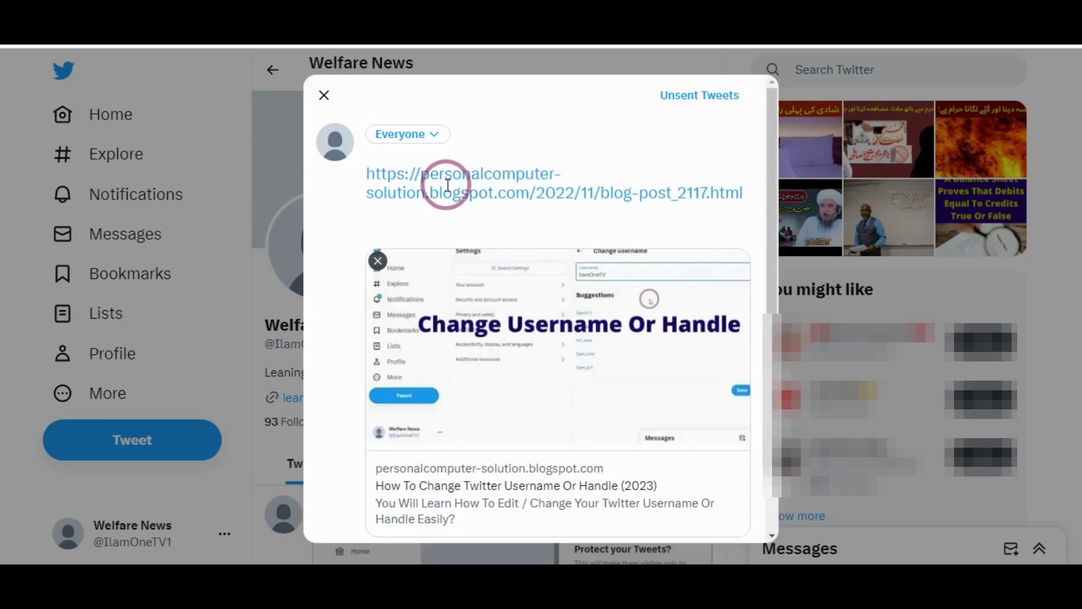
left_click_drag(771, 255, 757, 381)
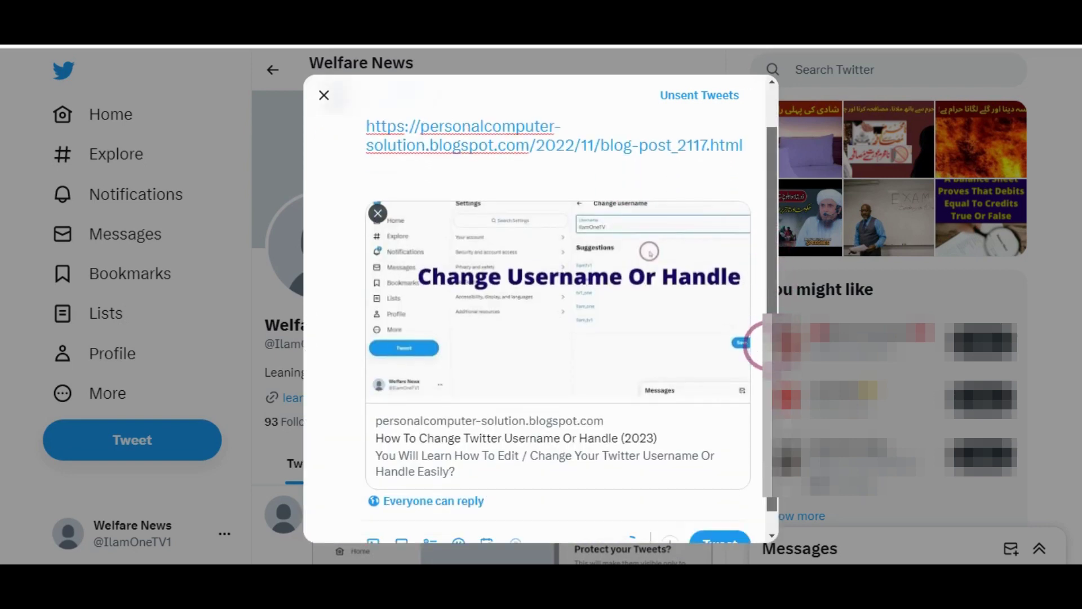
left_click(721, 534)
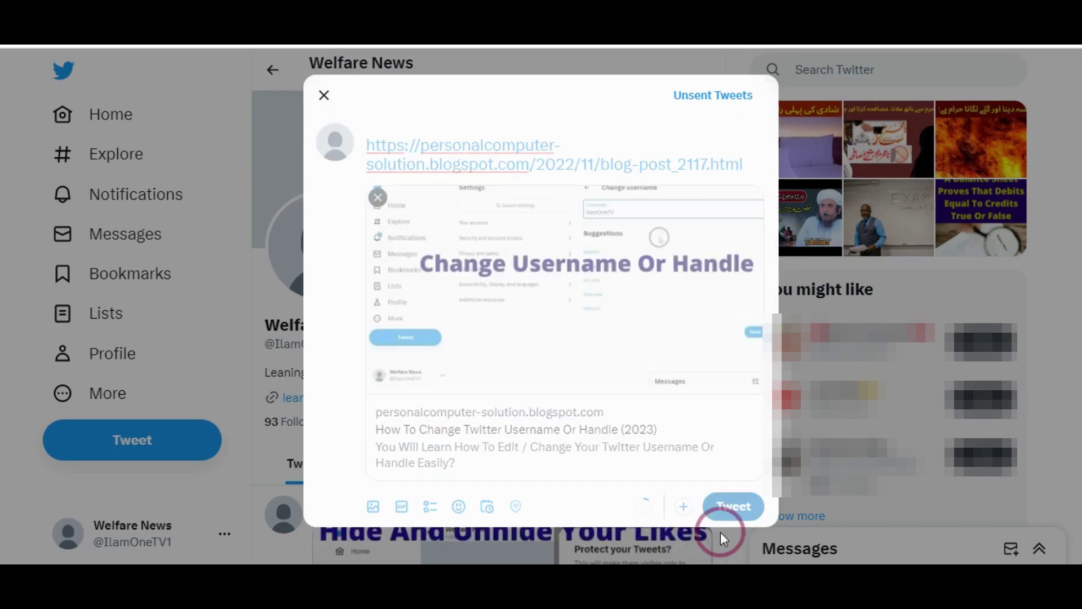